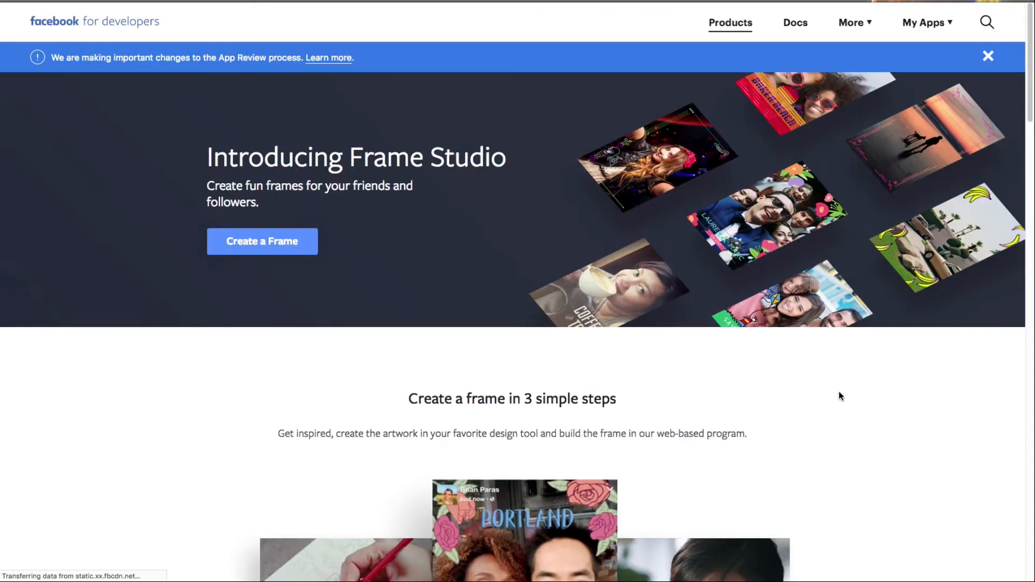
- Start creating a new frame in Frame Studio from the Camera Effects Platform page
click(275, 245)
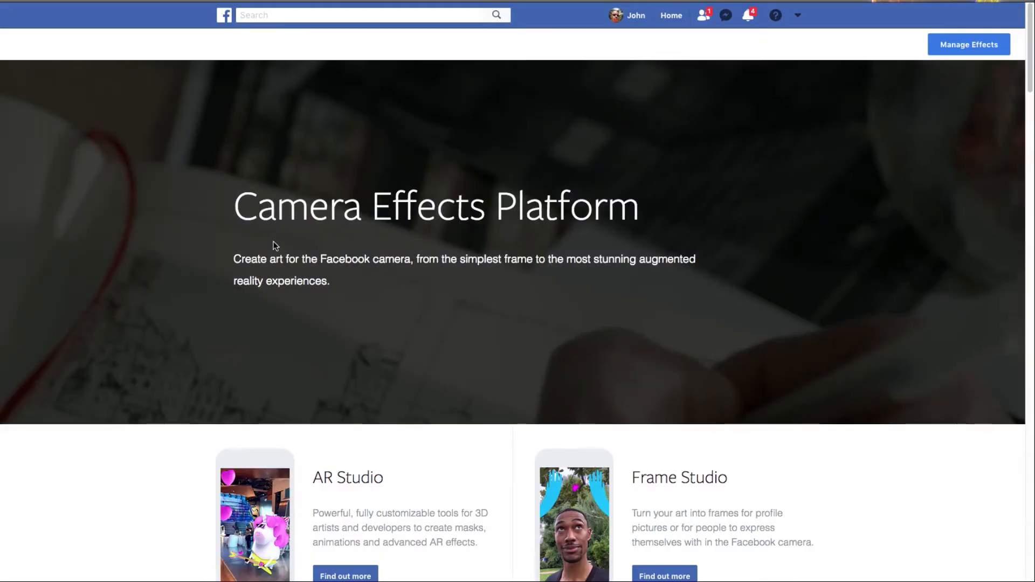
scroll(565, 250, down, 3)
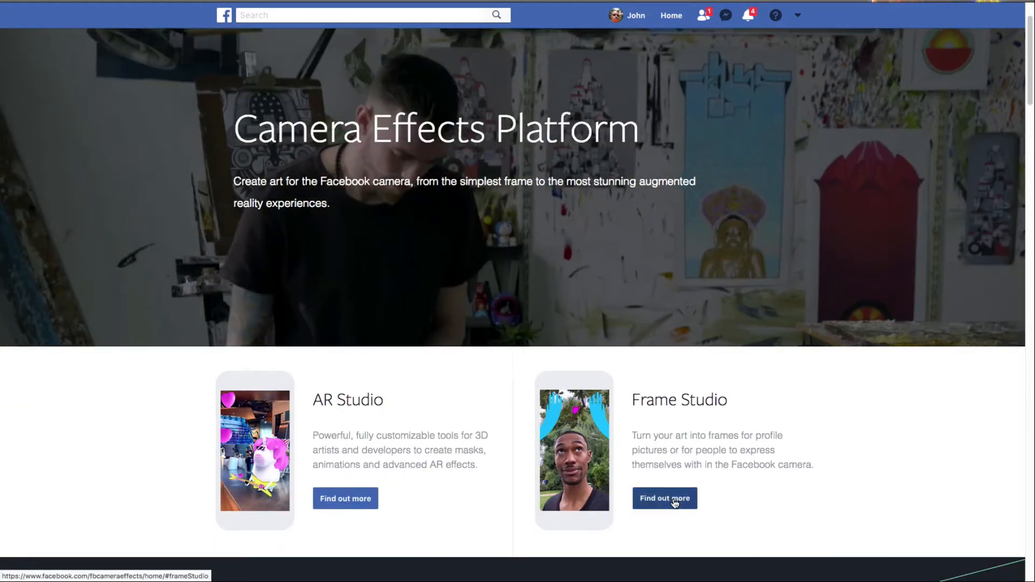
click(674, 503)
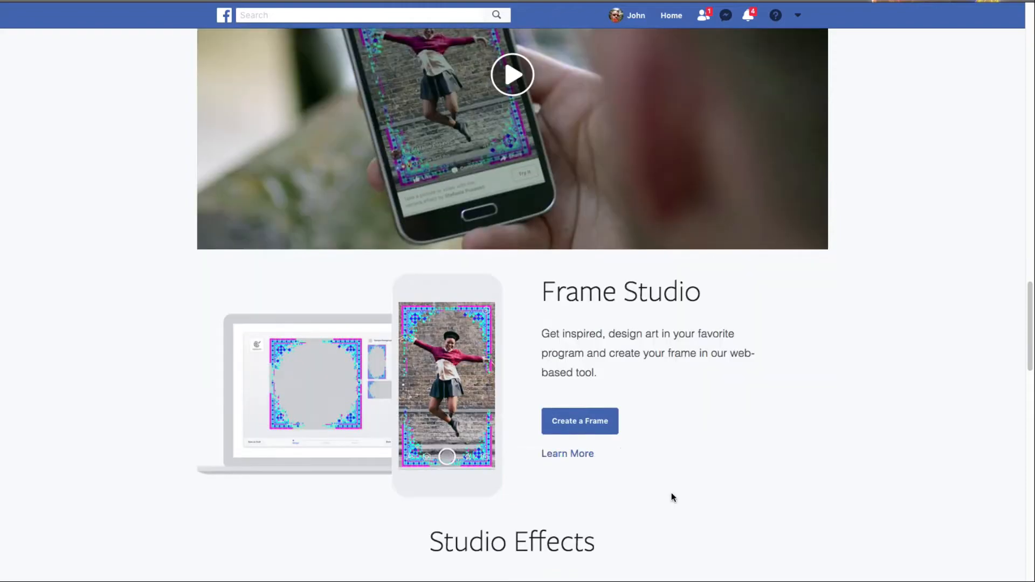
click(585, 423)
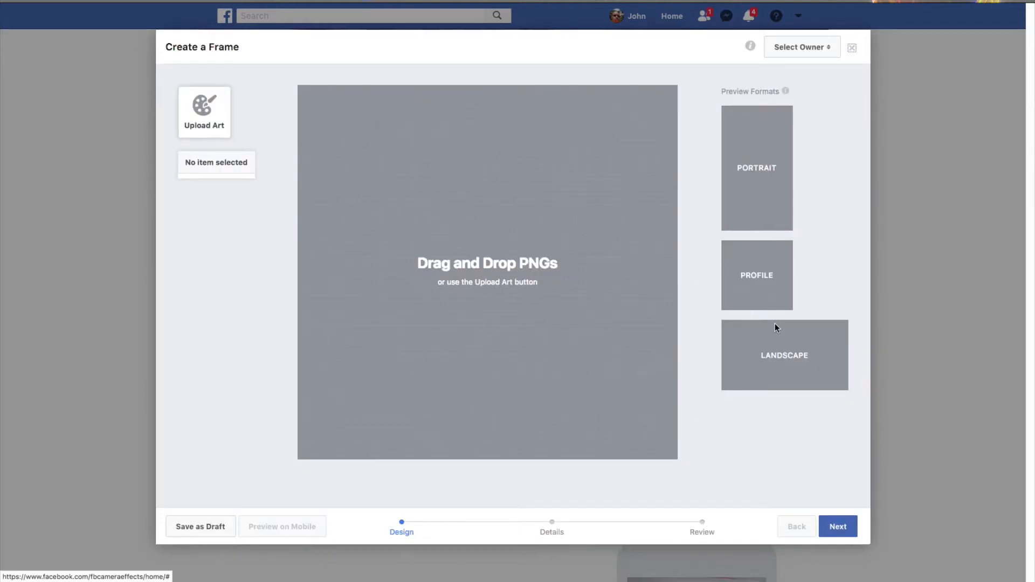
- Examine the empty landscape, profile and portrait phone previews of the new frame
mouse_move(772, 332)
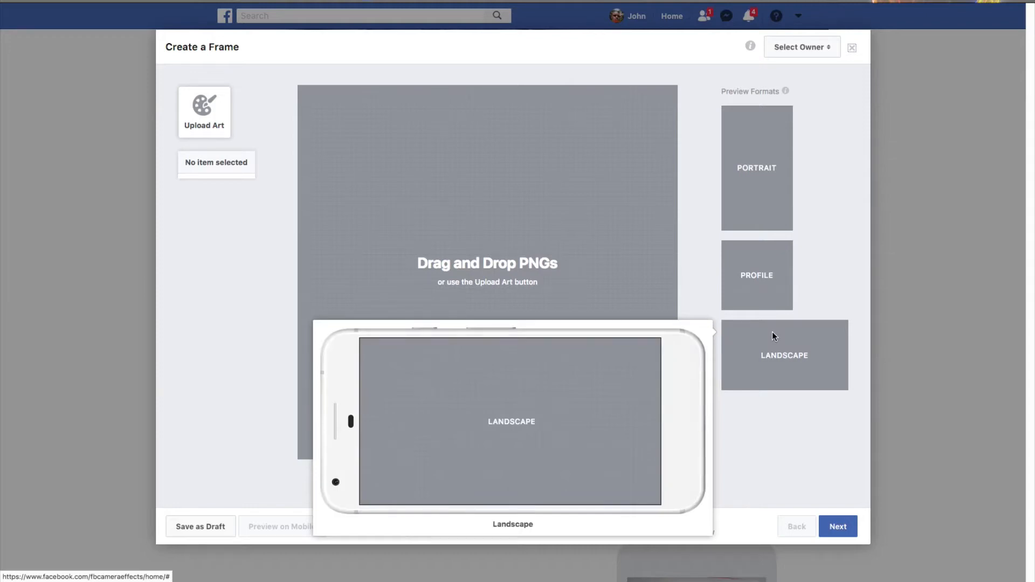
mouse_move(763, 285)
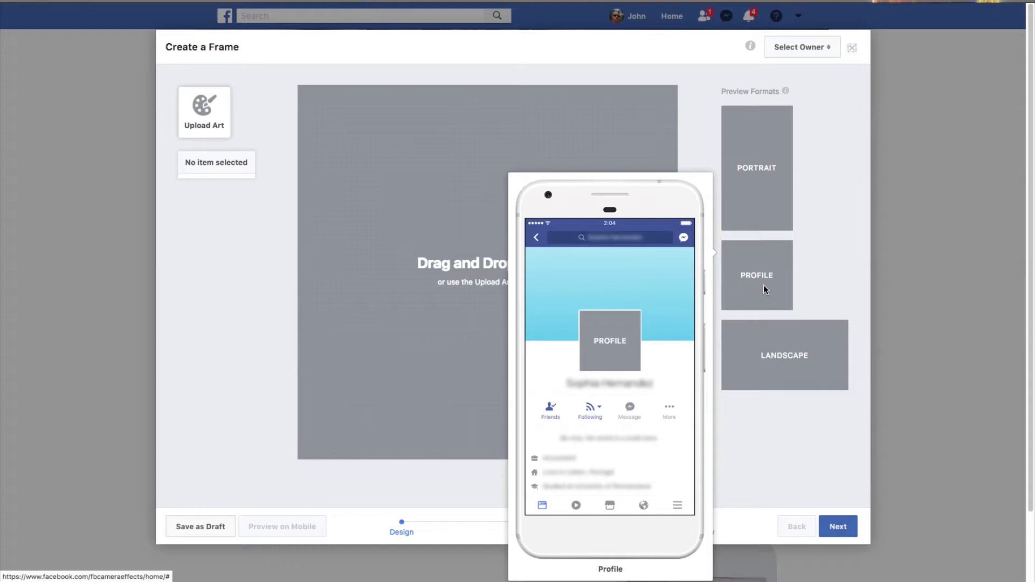
mouse_move(756, 212)
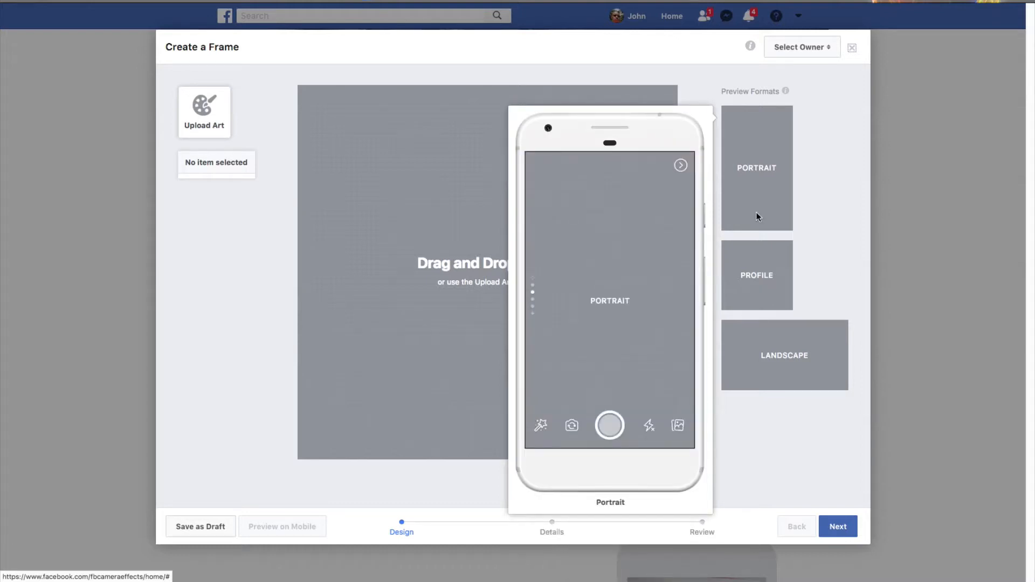
mouse_move(758, 262)
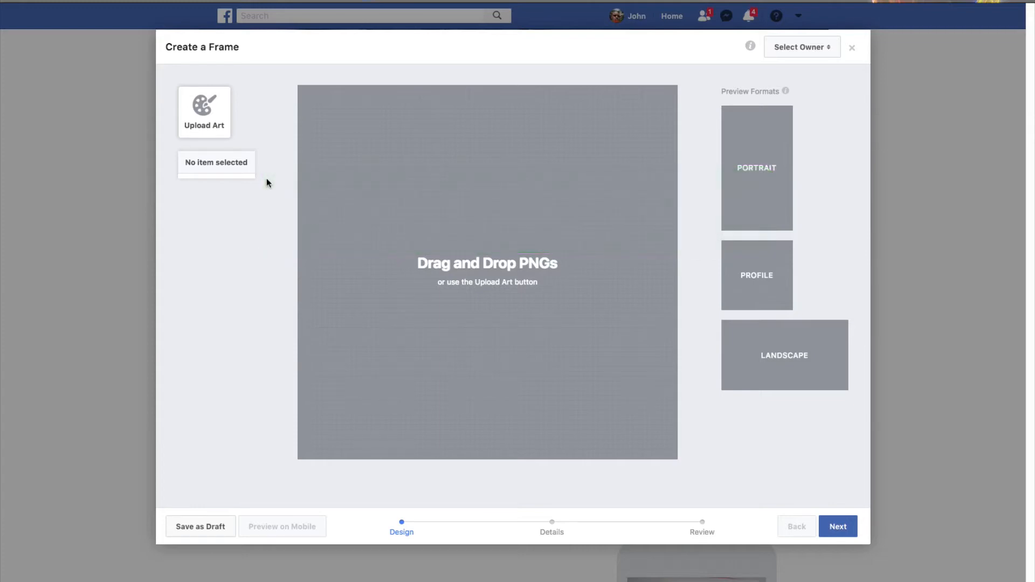
- Upload EIntellect.png from Downloads as the frame art and move its round logo onto the lower part of the canvas
click(207, 114)
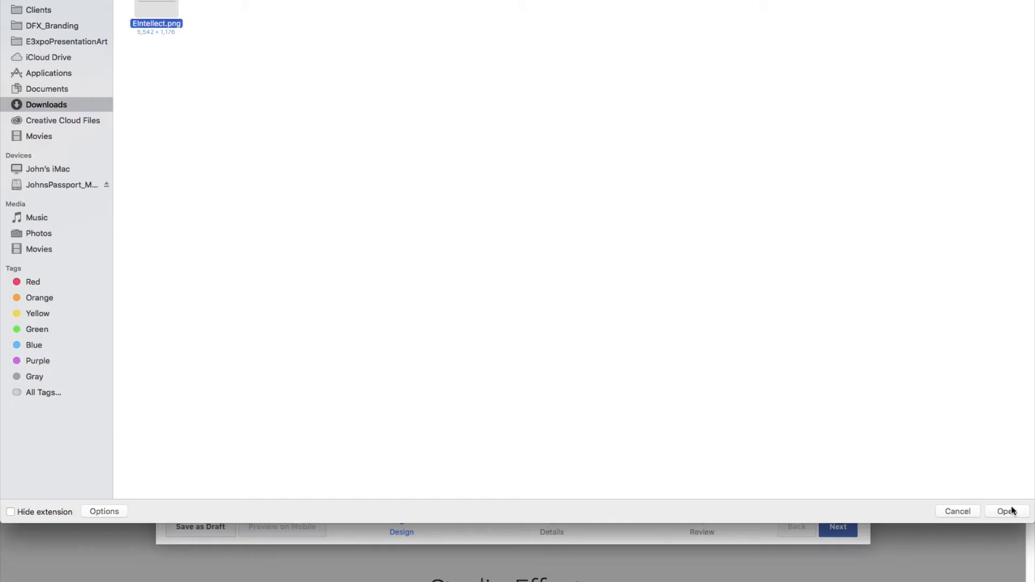
click(1008, 507)
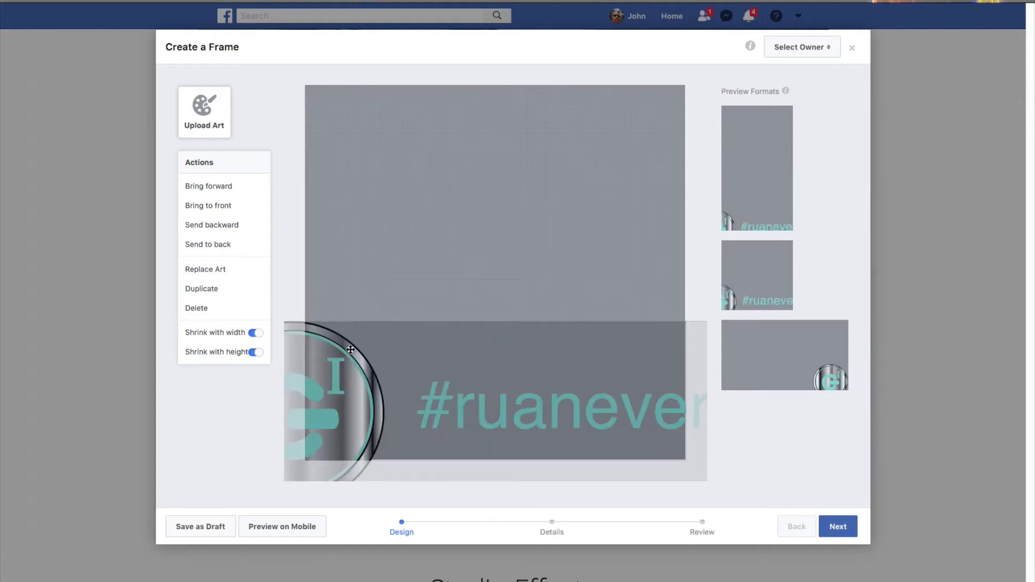
drag(351, 349, 399, 307)
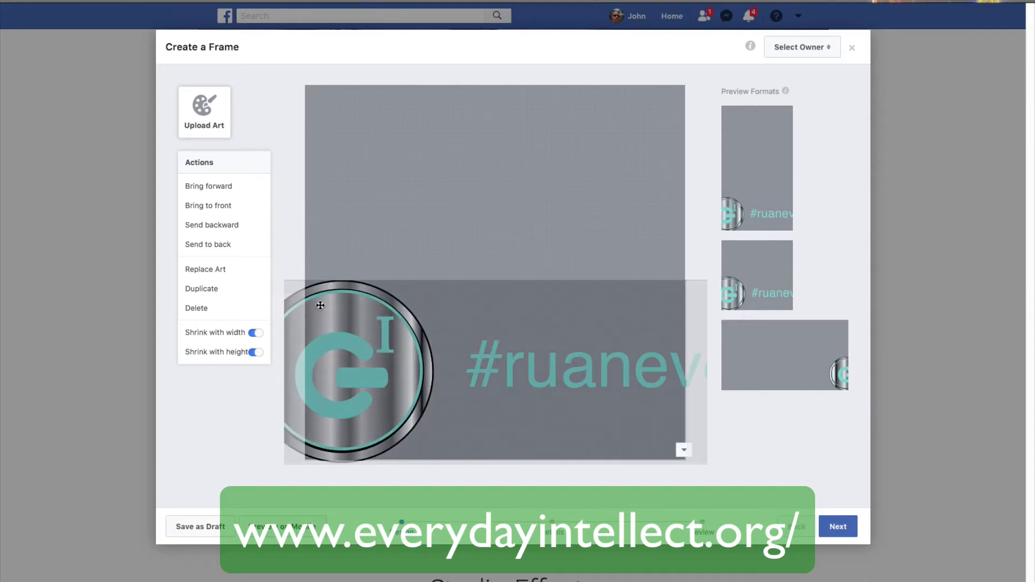
drag(320, 306, 362, 301)
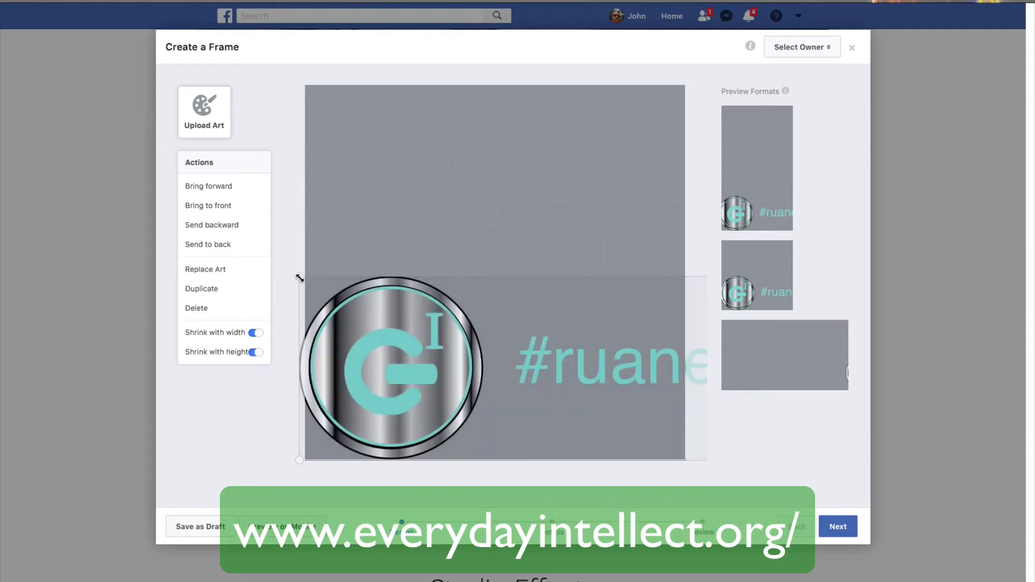
- Shrink and reposition the artwork in stages until the logo and full hashtag can fit across the canvas width
drag(299, 277, 452, 308)
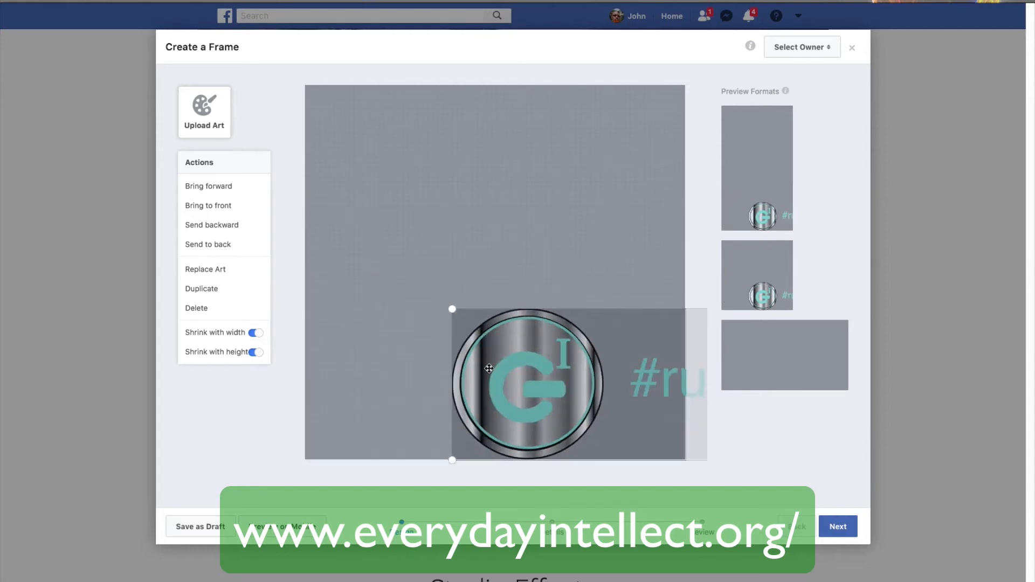
drag(489, 368, 386, 385)
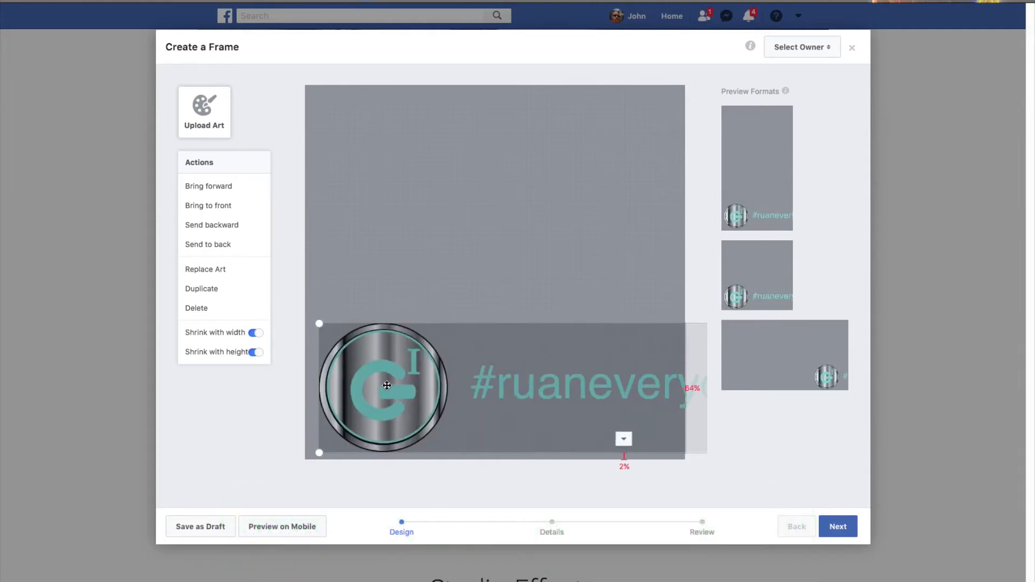
drag(321, 325, 315, 297)
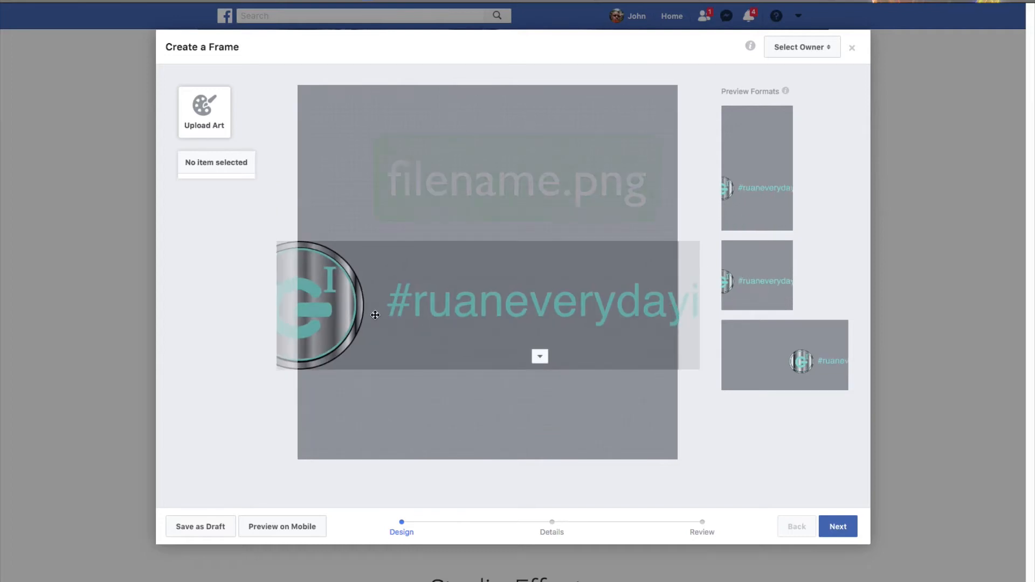
drag(375, 315, 491, 357)
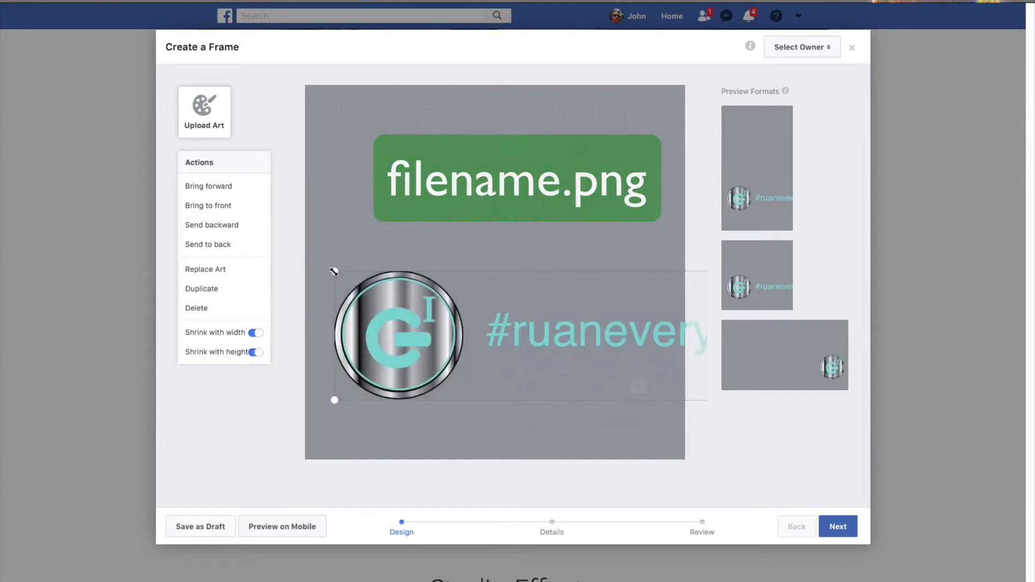
drag(333, 272, 492, 304)
drag(510, 355, 375, 407)
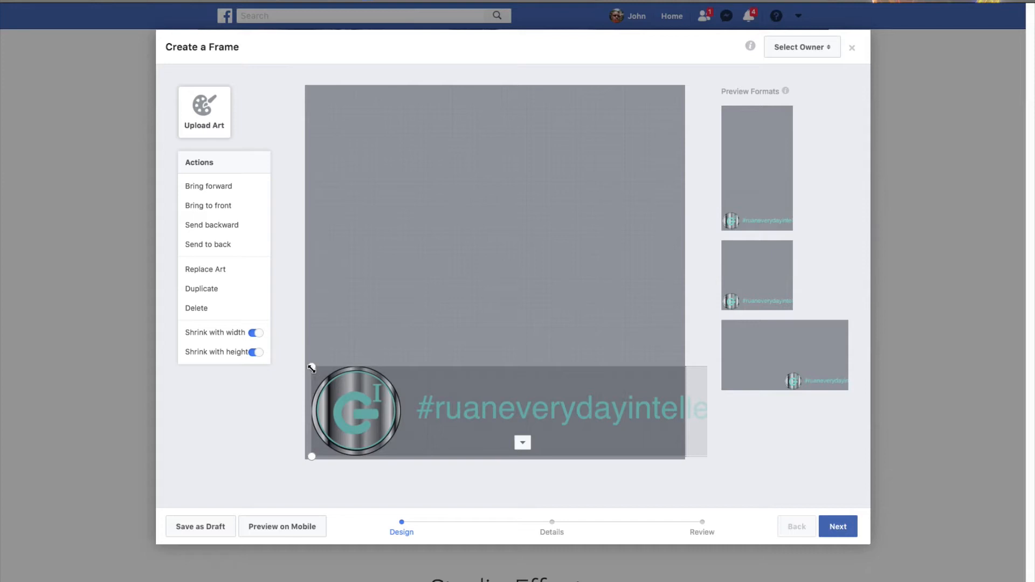
drag(312, 368, 351, 375)
drag(399, 412, 399, 412)
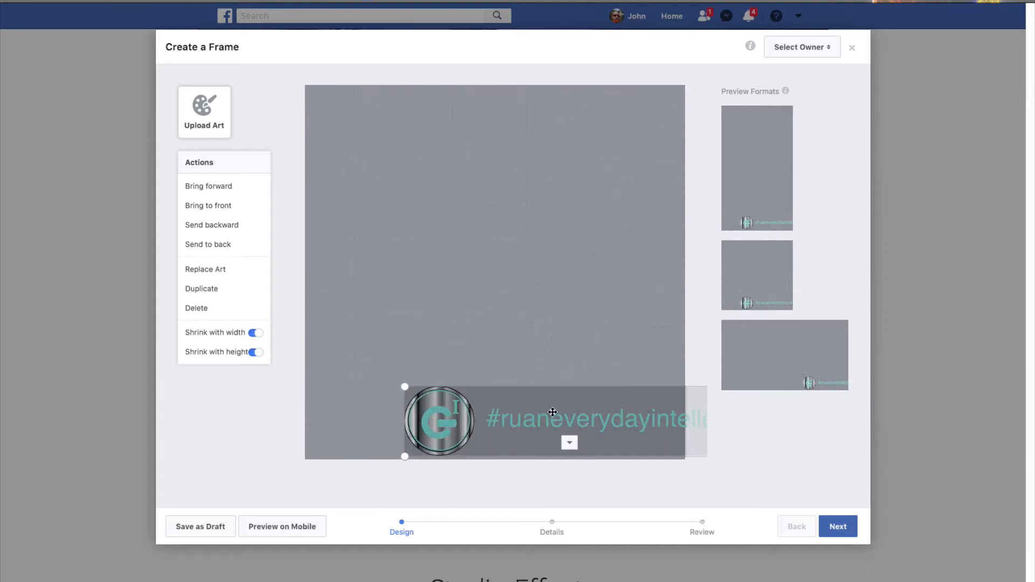
- Move the artwork to the canvas's top edge and enlarge it to span the full canvas width
drag(552, 415, 491, 328)
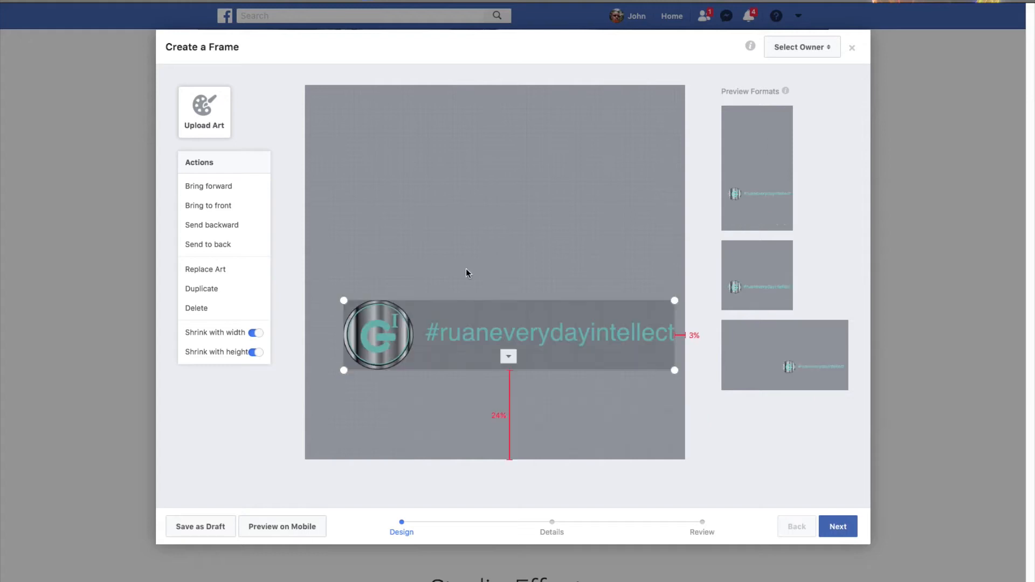
drag(466, 269, 457, 116)
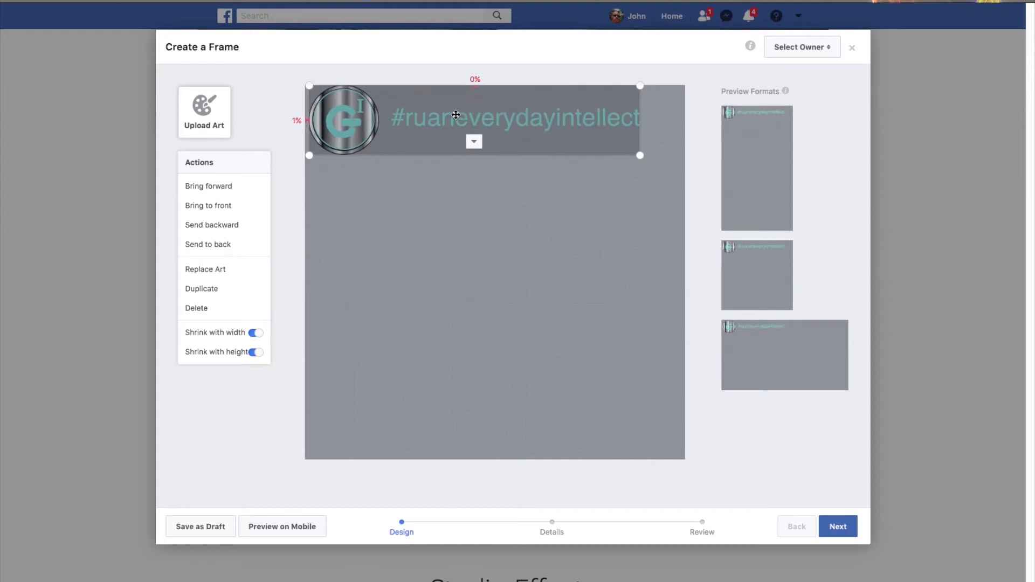
drag(641, 156, 682, 162)
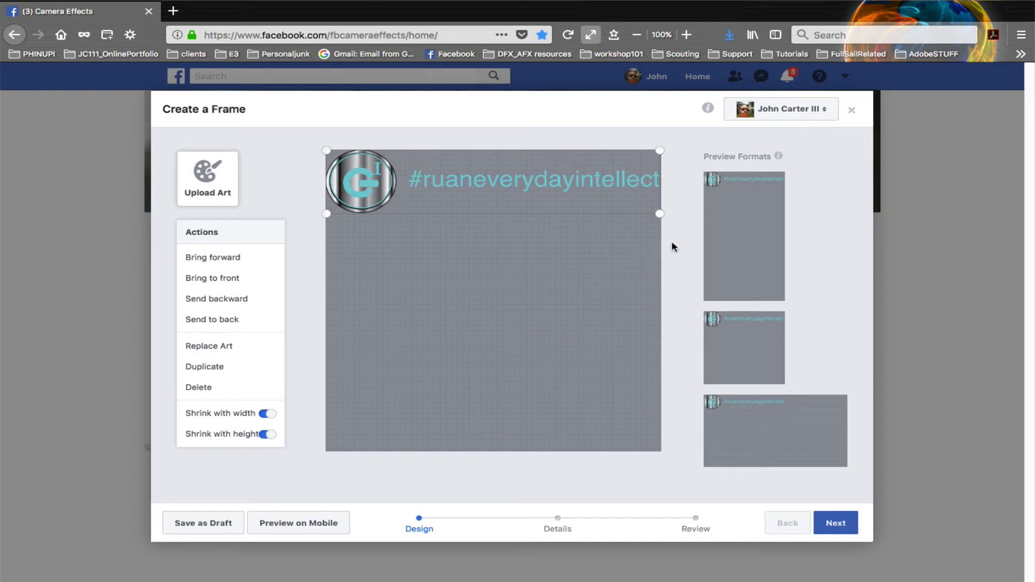
- Check how the placed artwork looks in the portrait, profile and landscape previews
mouse_move(738, 202)
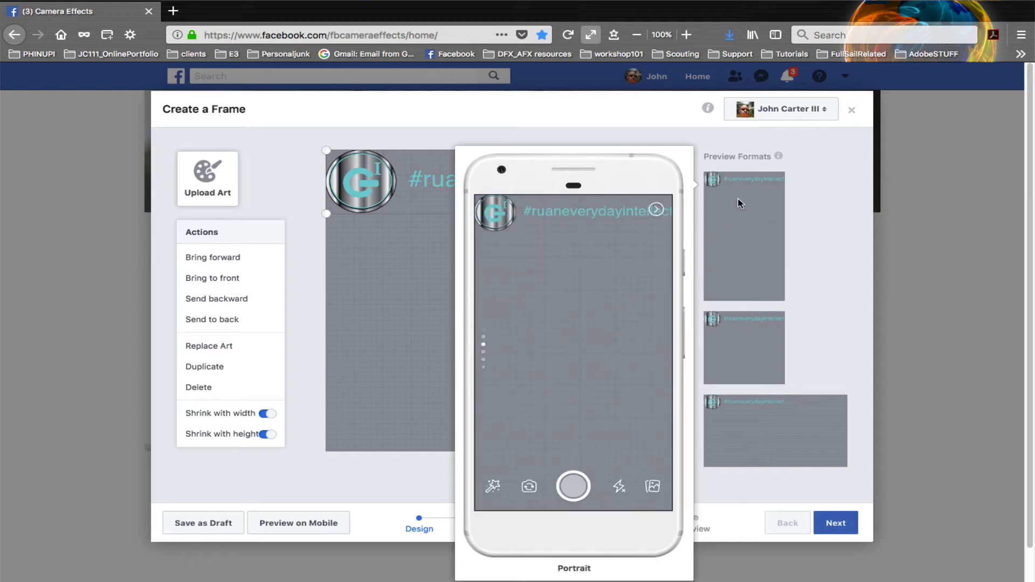
mouse_move(751, 344)
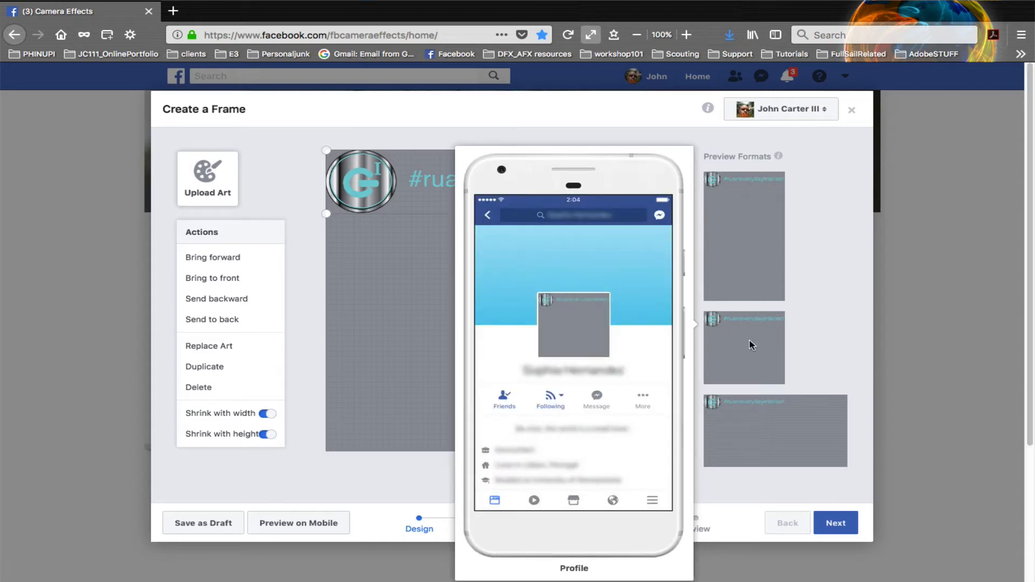
mouse_move(754, 424)
mouse_move(754, 259)
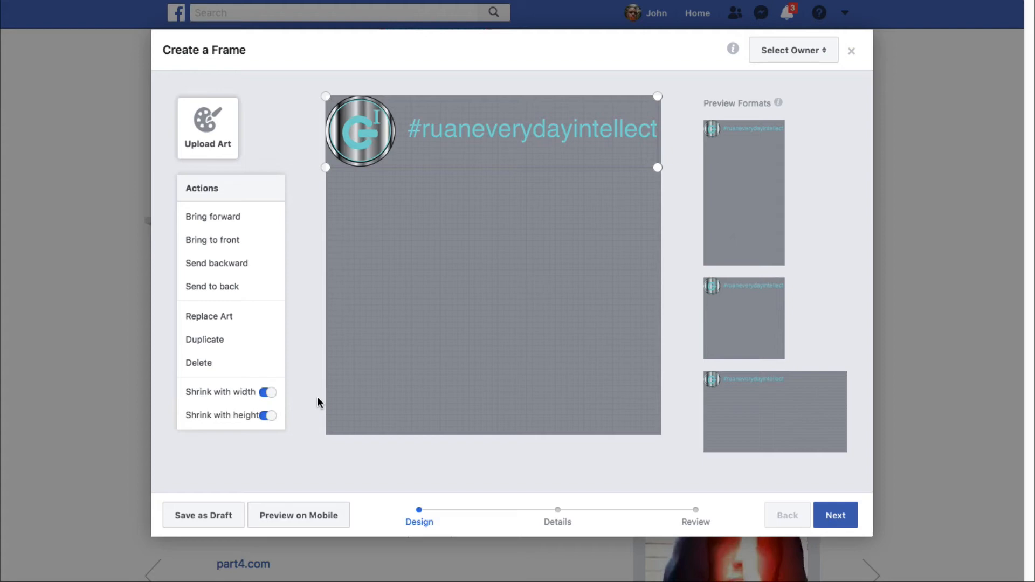
- Review the arrangement, replacement and shrink options offered for the placed artwork
mouse_move(424, 158)
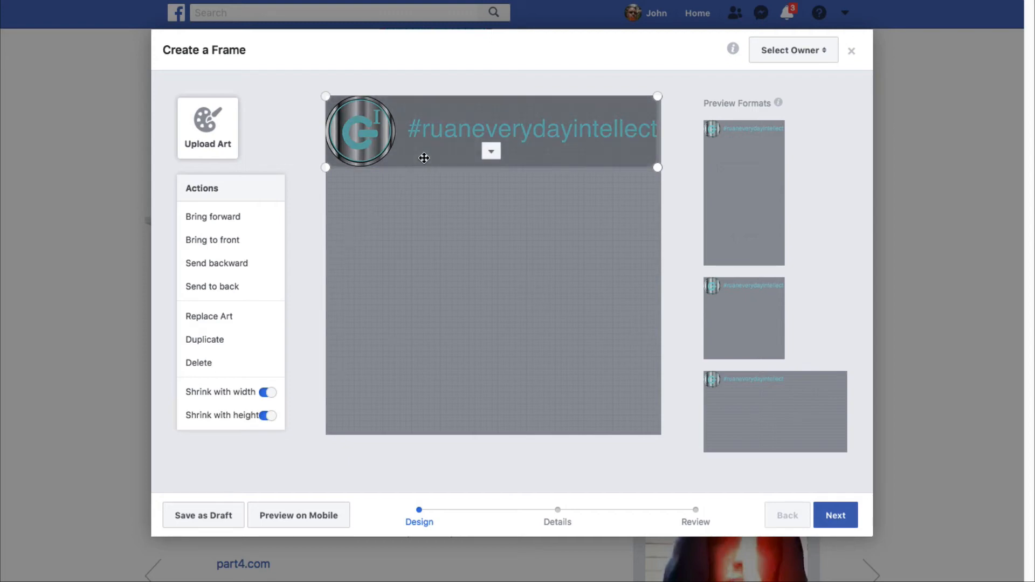
click(496, 155)
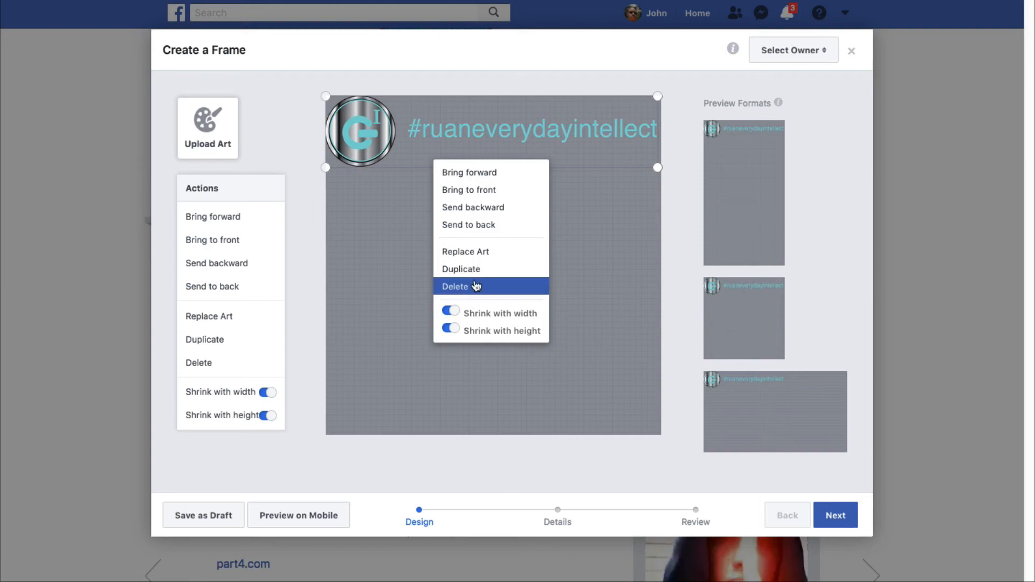
click(589, 409)
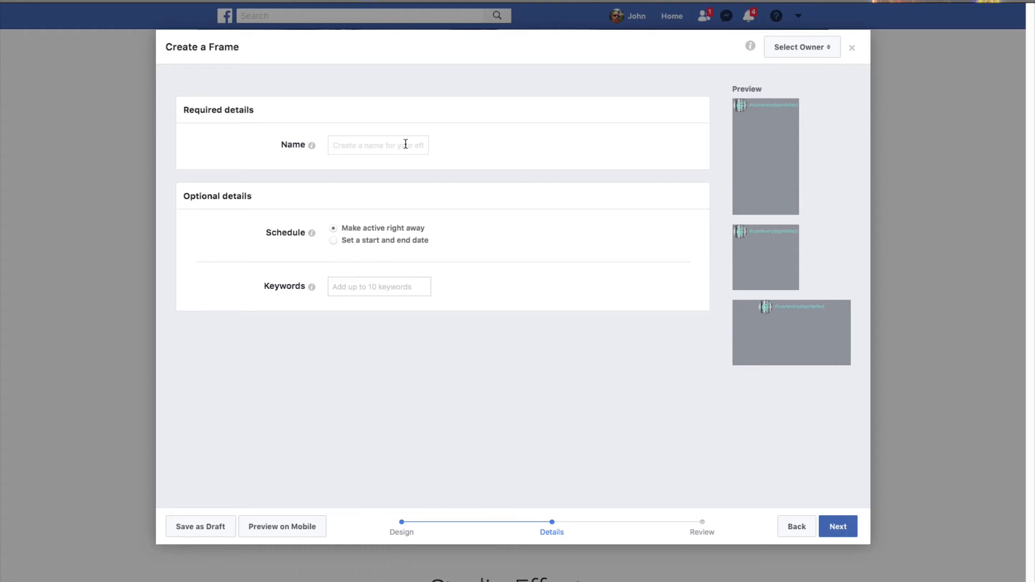
- Name the frame OurEverydayIntellects and schedule it from Aug 9, 2018 at 2:28PM to Aug 12, 2018 at 12:00AM
click(405, 144)
text(Everyday)
text(Intellect)
text(s)
text(Our)
click(377, 240)
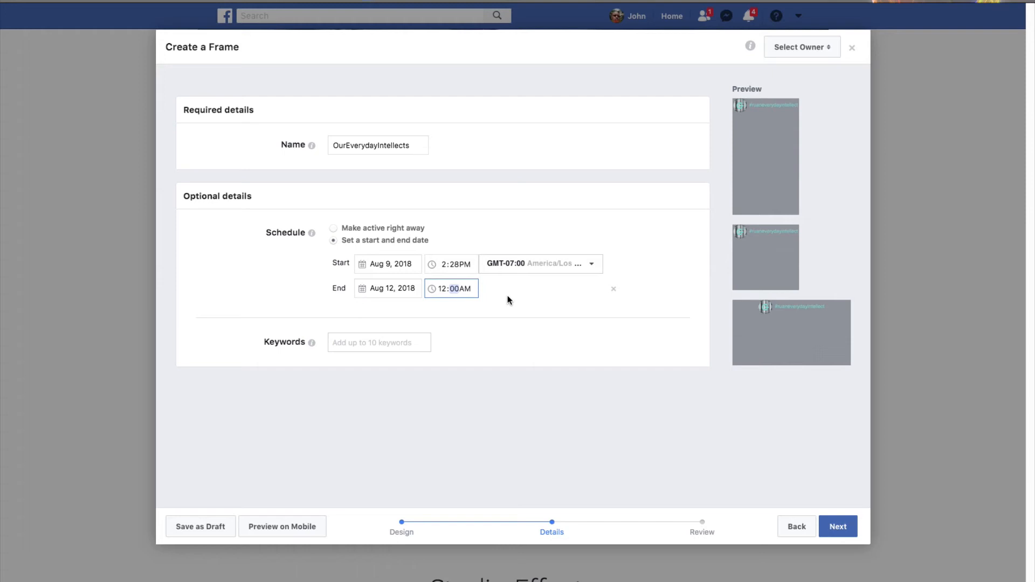
- Add STEAM and STEM as the frame's keywords
click(404, 334)
click(378, 339)
text(STEAM)
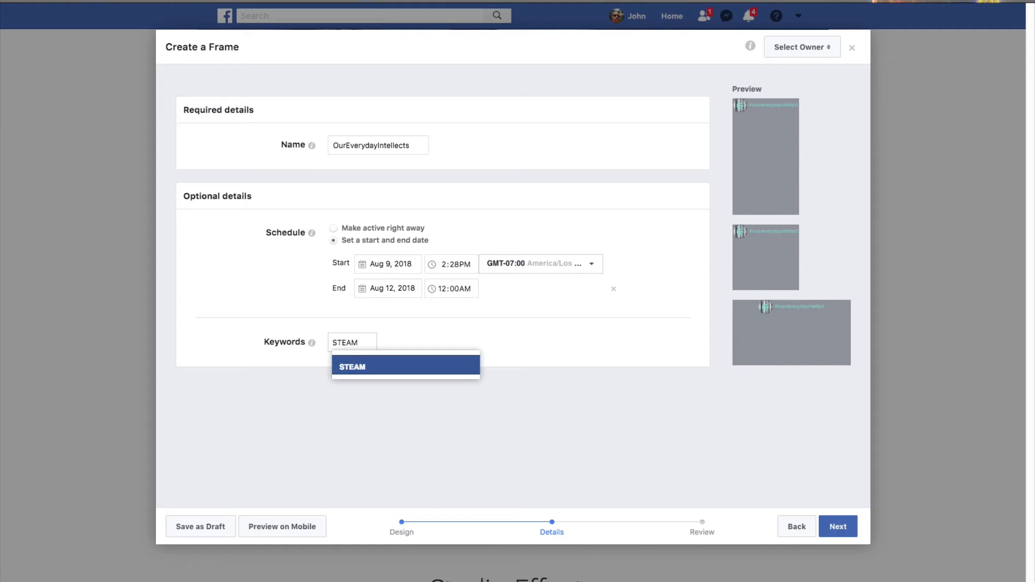
click(381, 364)
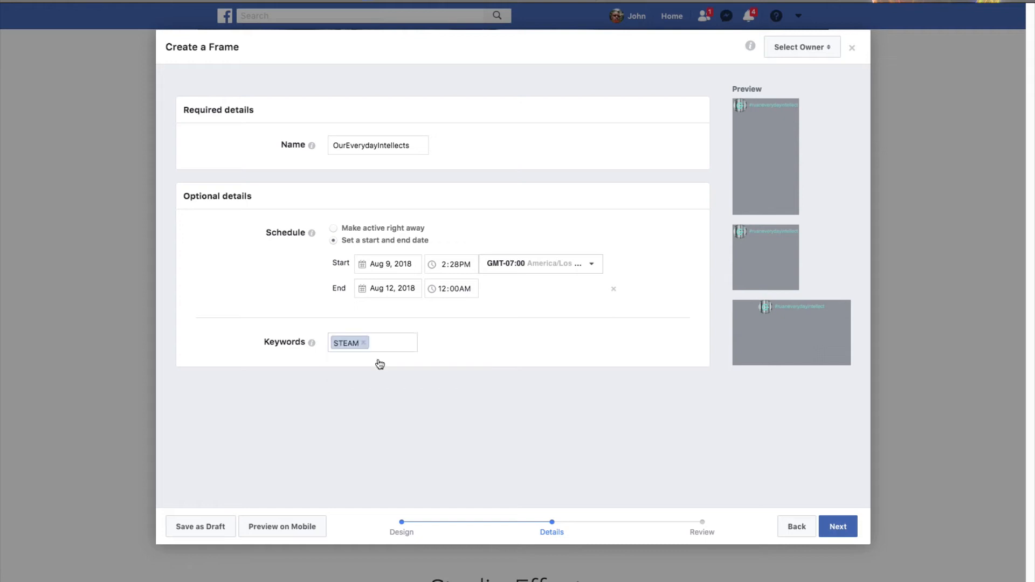
text(STEM)
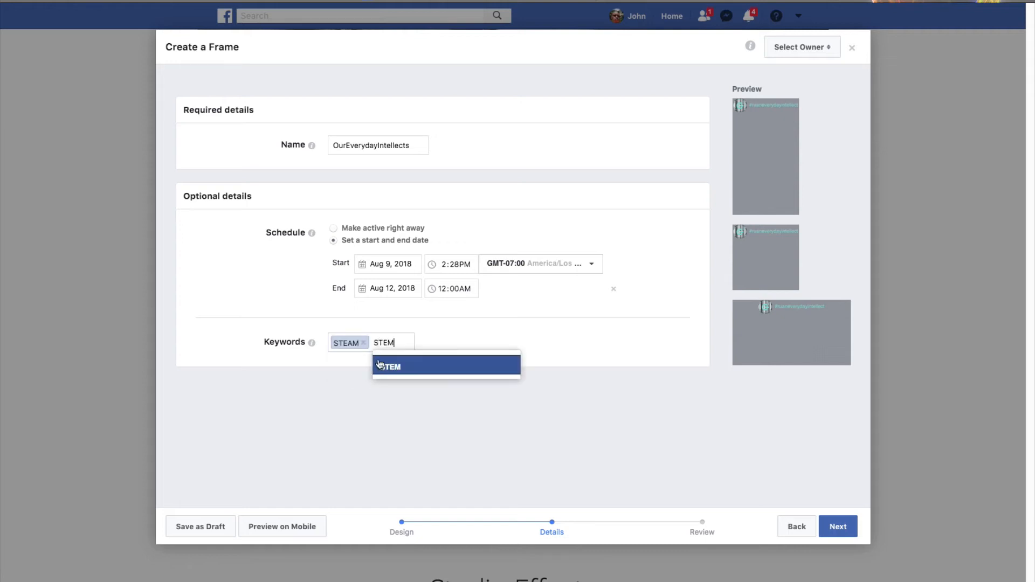
click(380, 365)
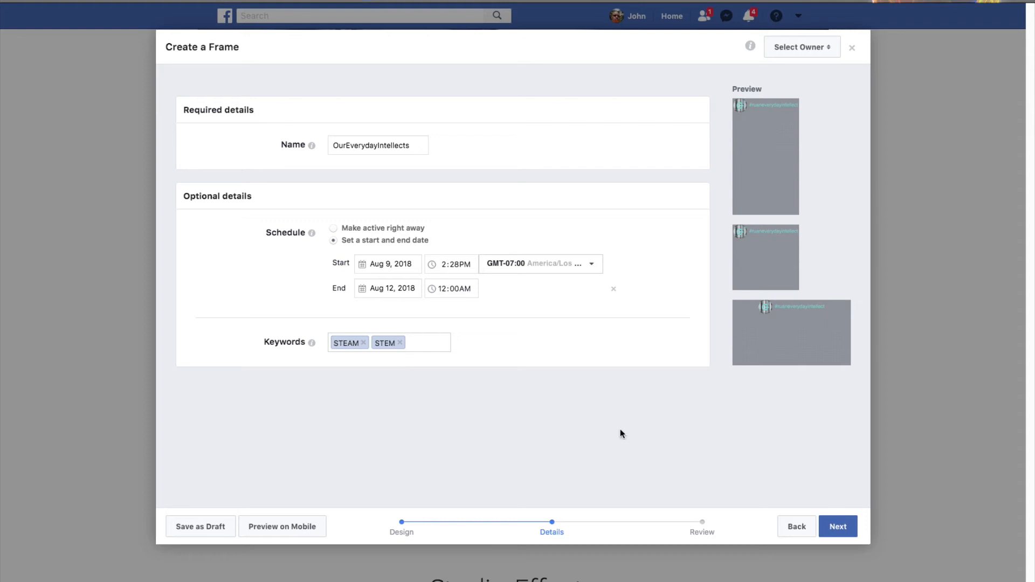
- Choose the personal profile as the owner of the OurEverydayIntellects frame and continue to the review stage
click(843, 528)
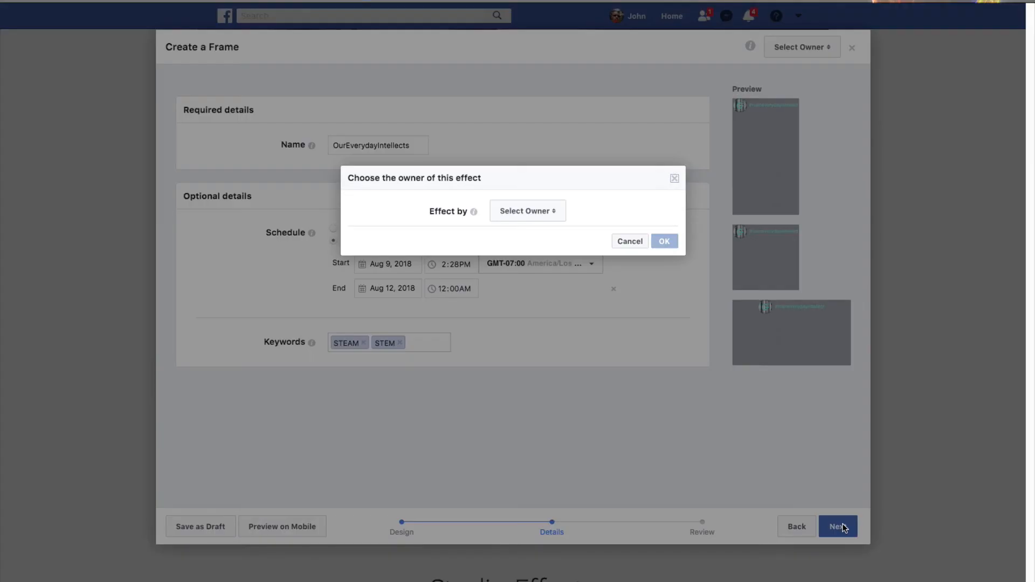
click(558, 219)
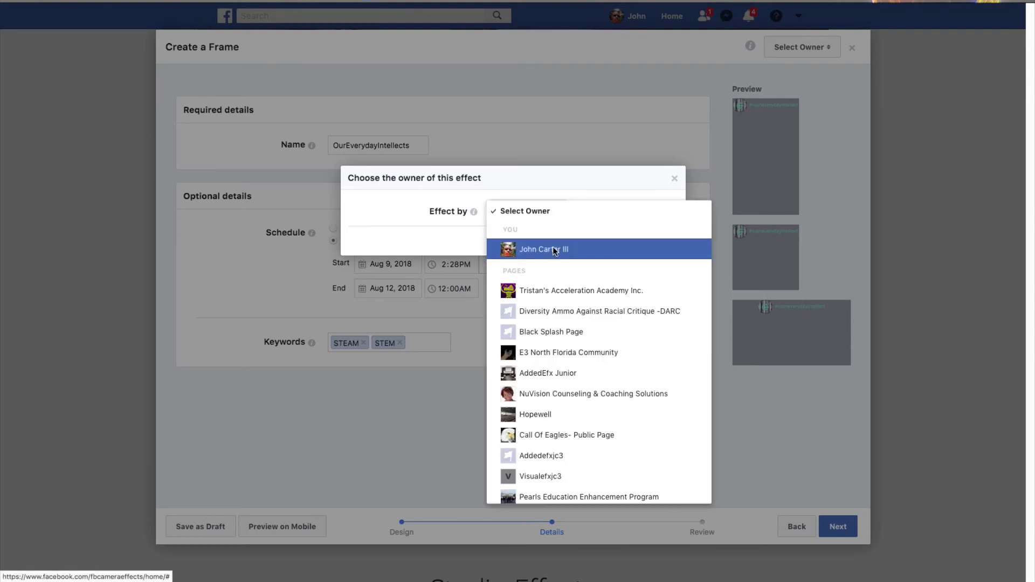
click(553, 249)
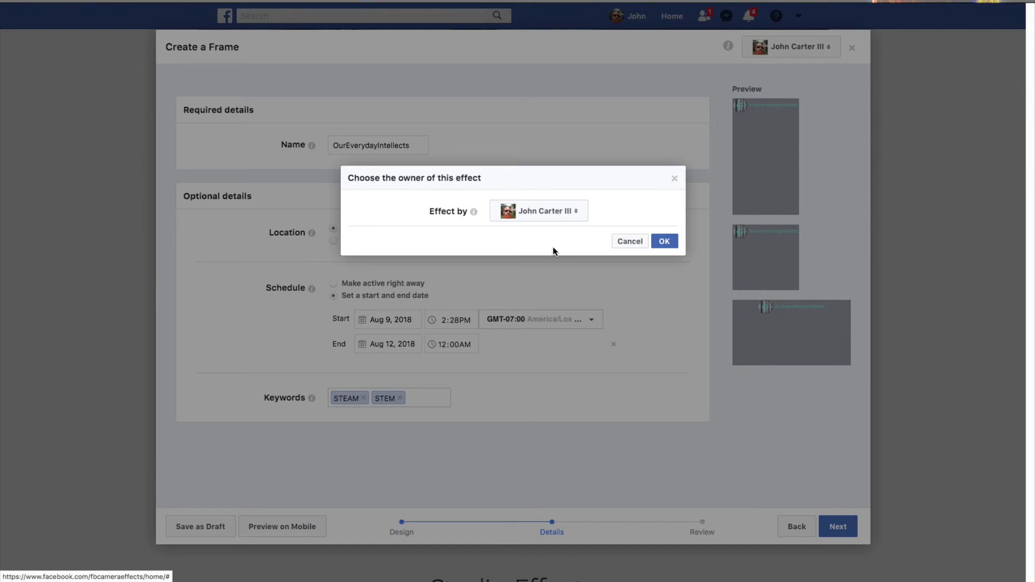
click(664, 241)
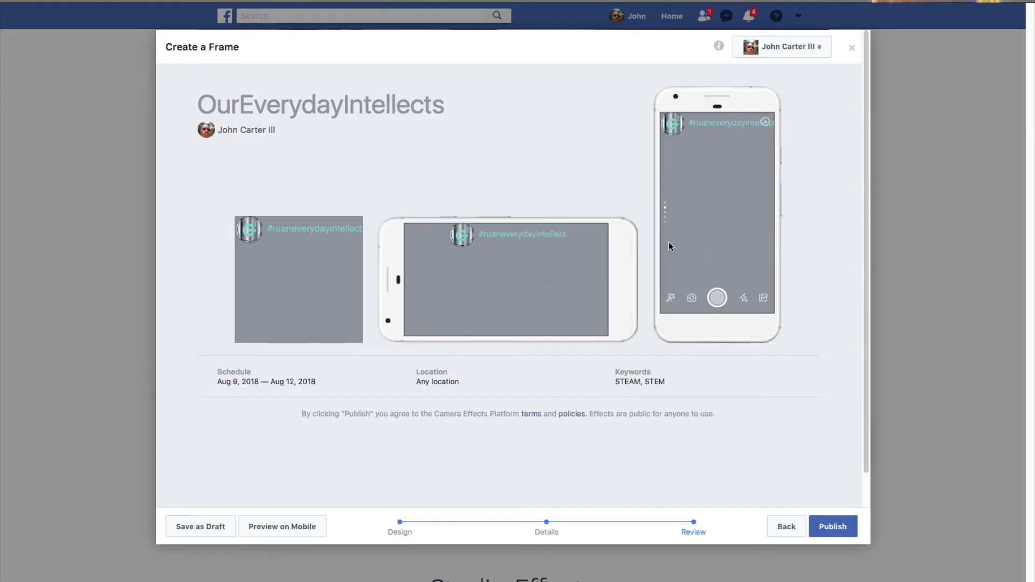
- Publish the OurEverydayIntellects frame, accept that its name and owner become fixed, and finish the frame creation
click(836, 526)
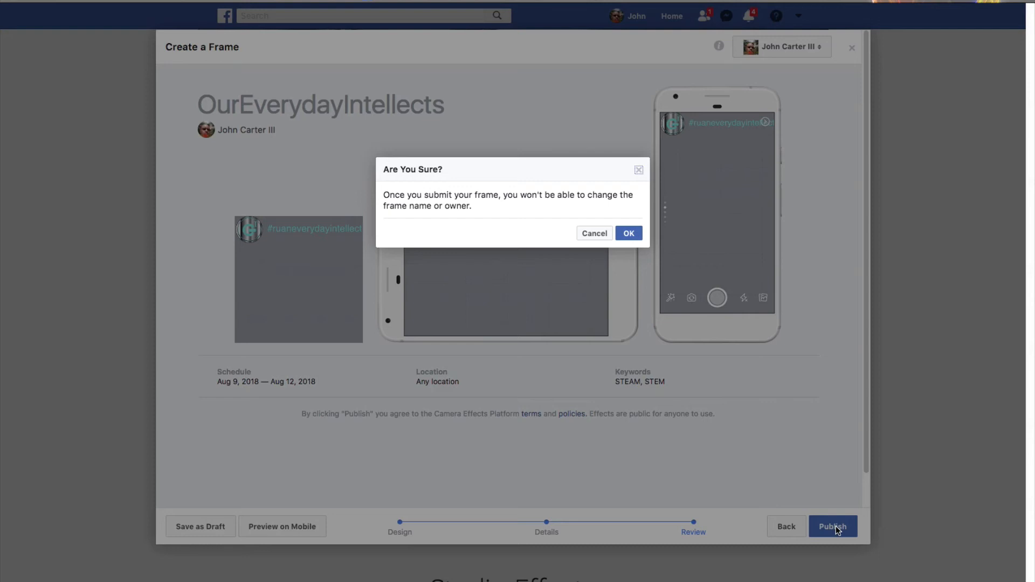
click(626, 233)
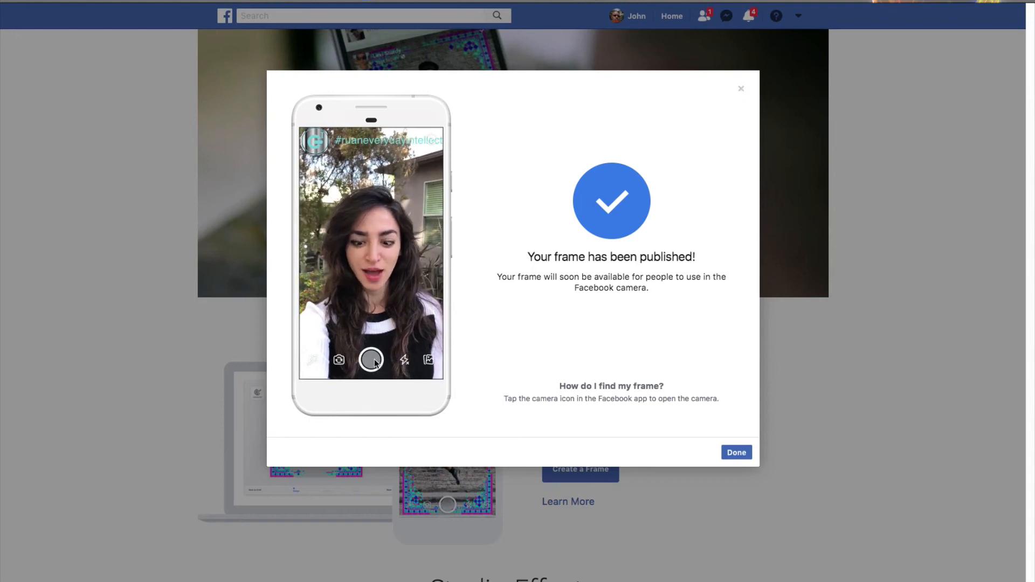
click(733, 452)
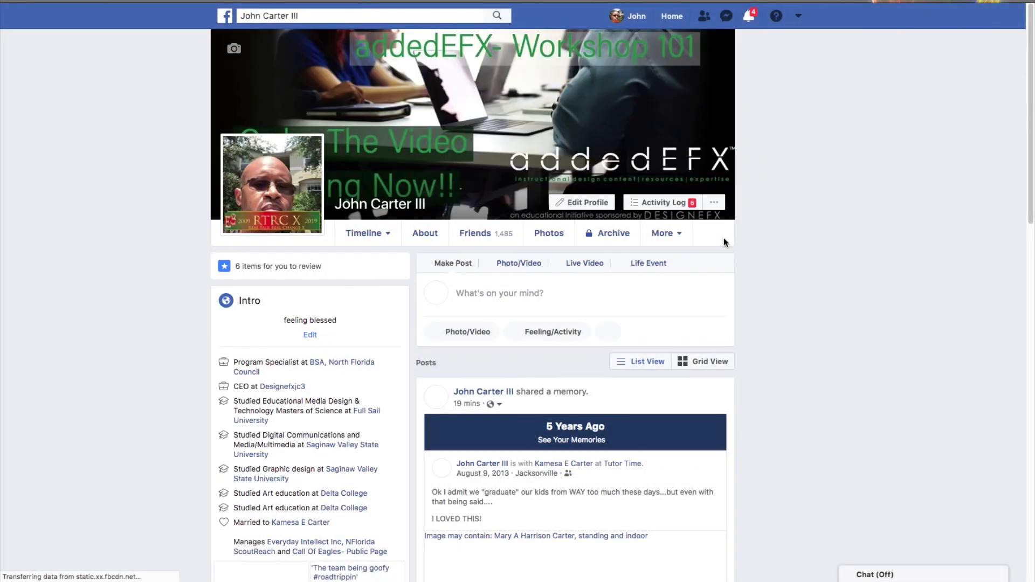
- Start updating the profile picture and look through the expanded list of suggested frames
mouse_move(302, 196)
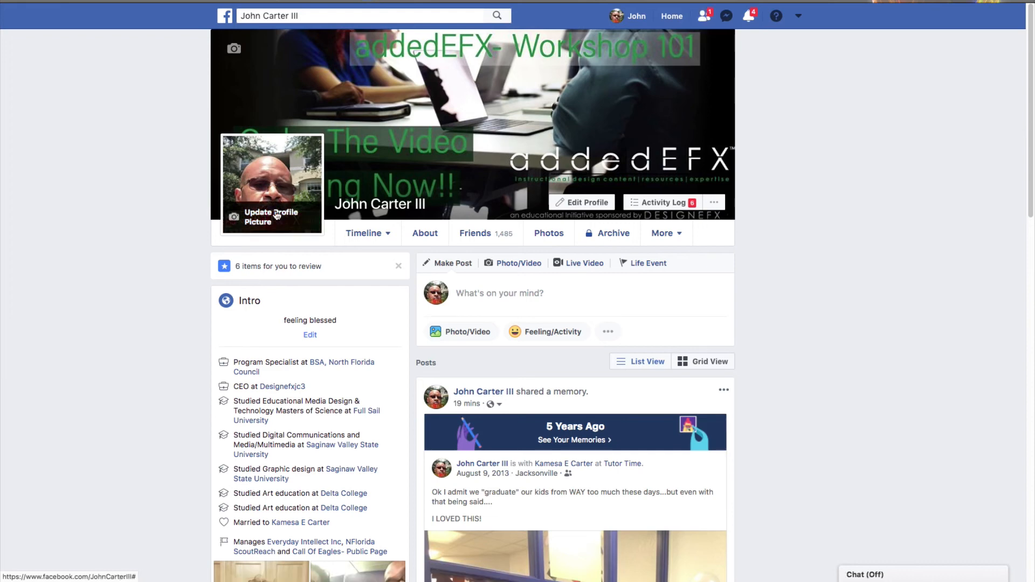
click(277, 214)
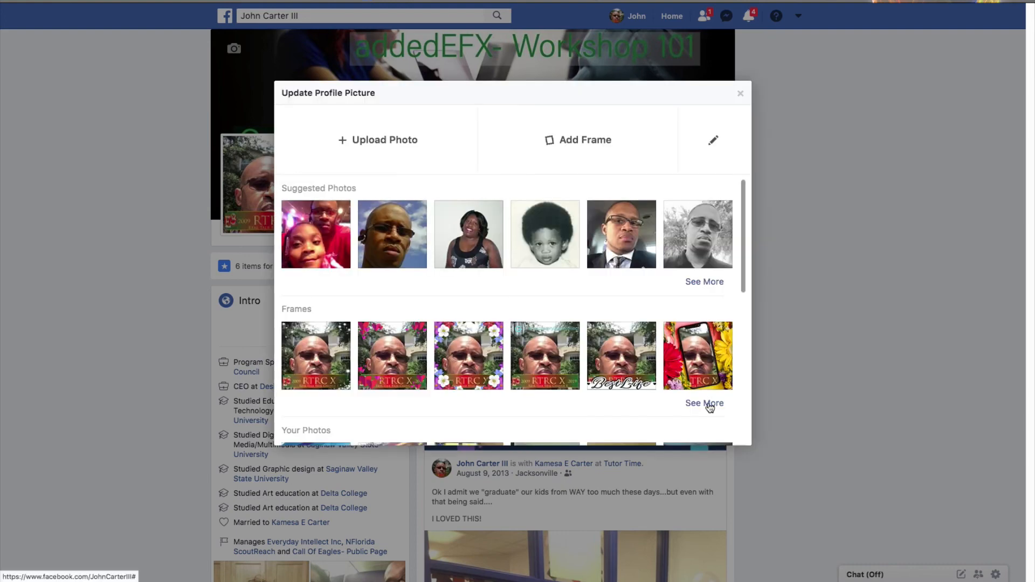
click(706, 403)
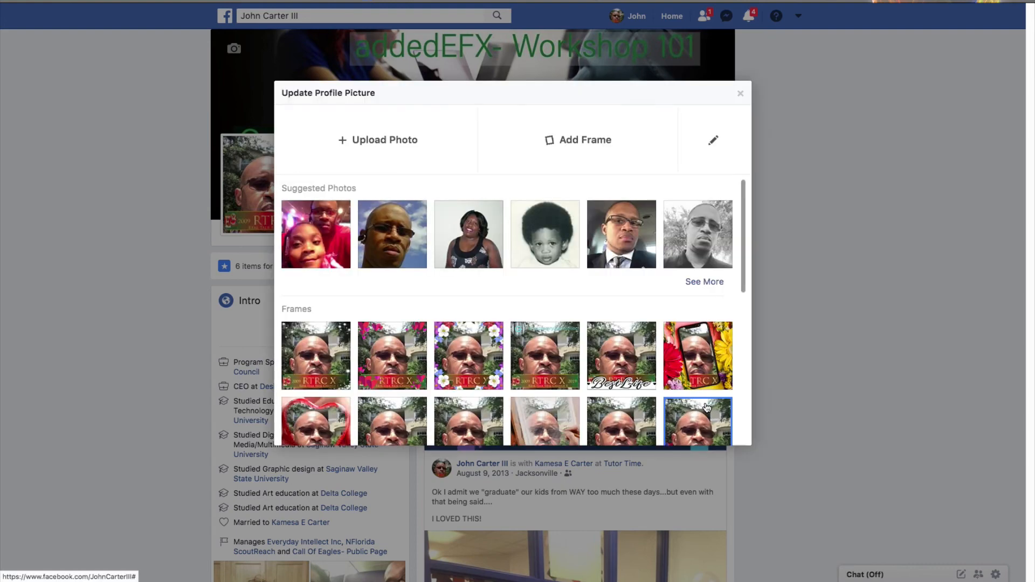
scroll(706, 407, down, 3)
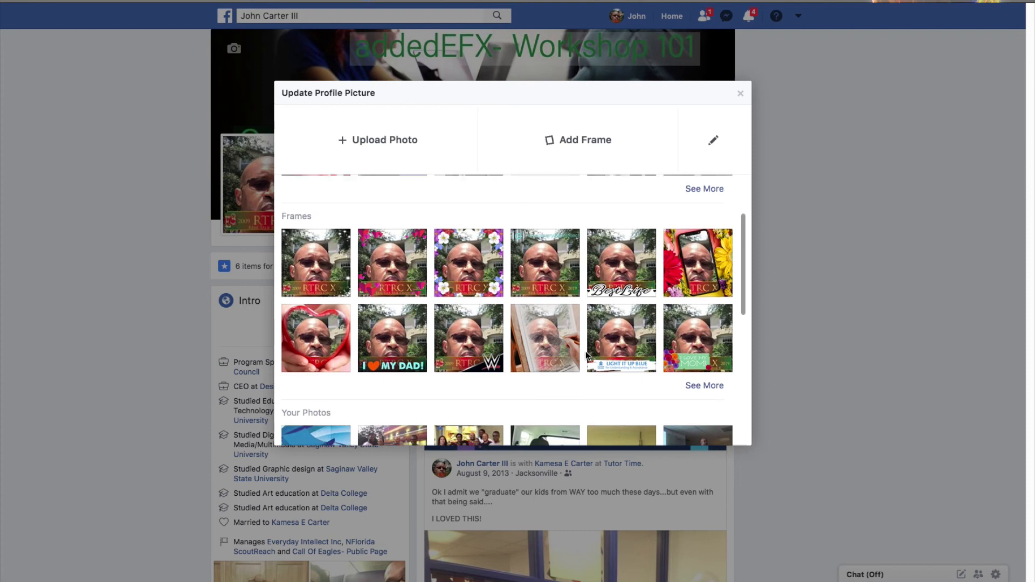
scroll(586, 351, down, 2)
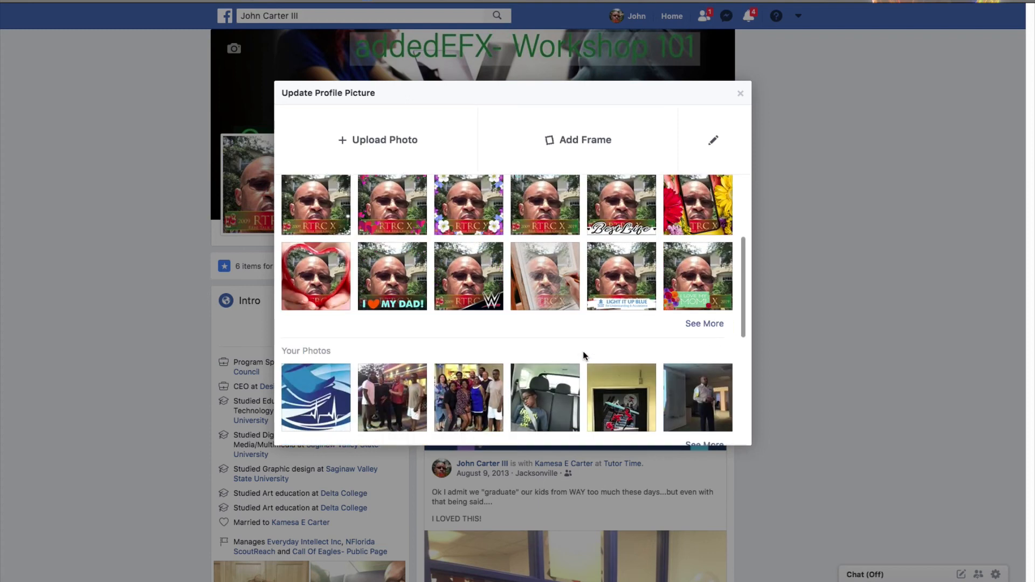
scroll(741, 357, down, 1)
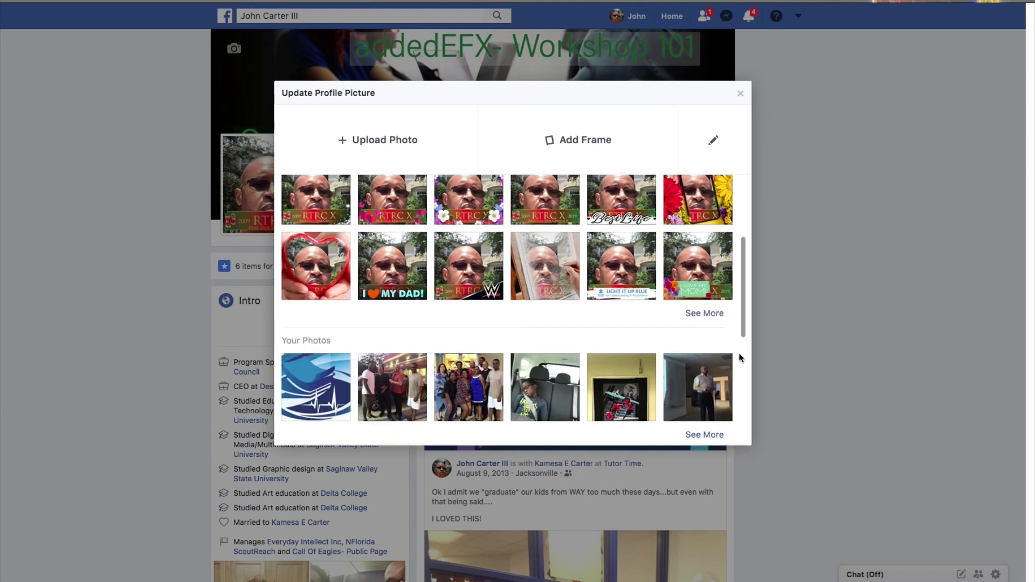
click(704, 315)
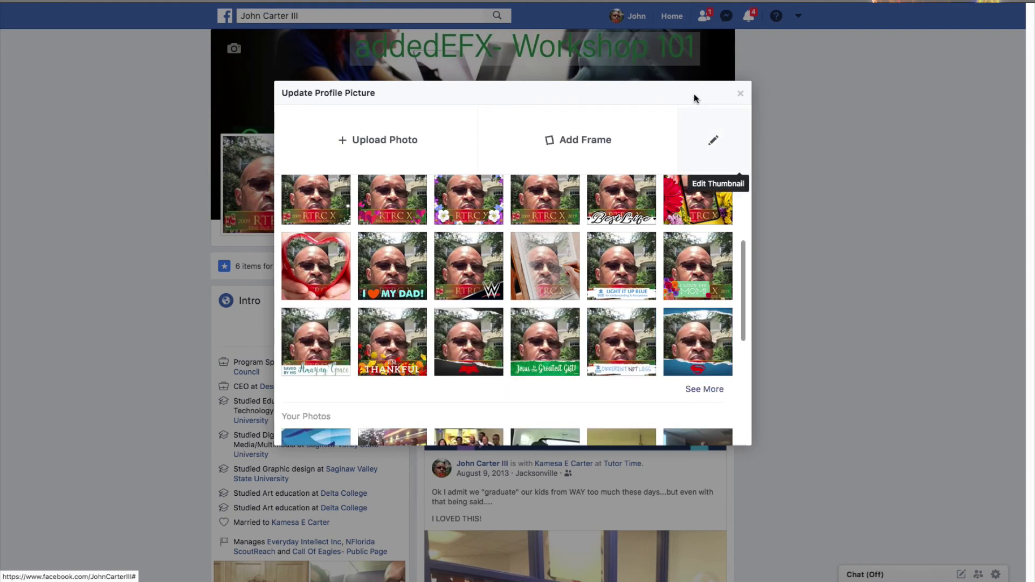
- Search the profile picture frames for "our" and apply the OurEverydayIntellects frame to the picture
click(590, 141)
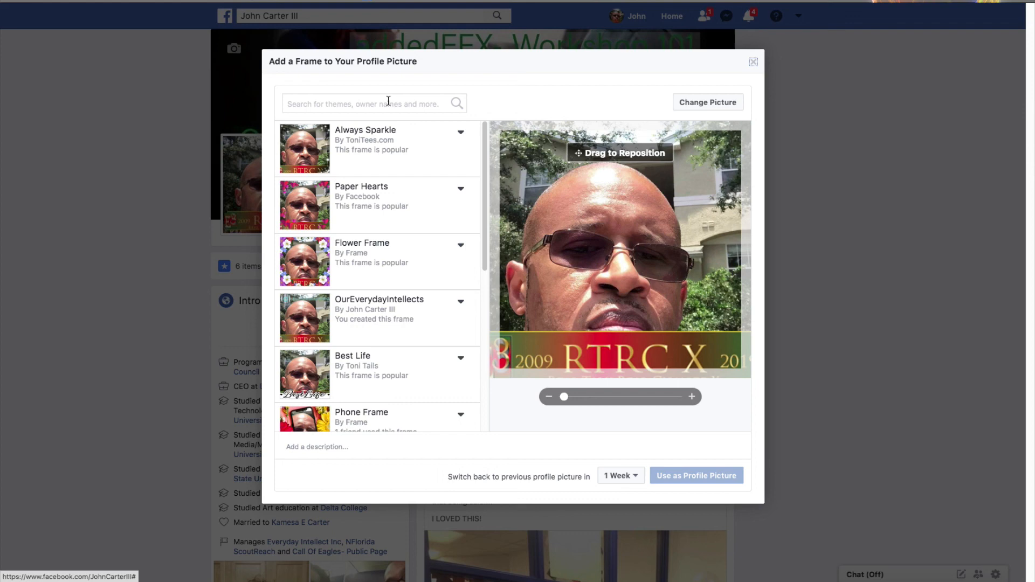
click(388, 101)
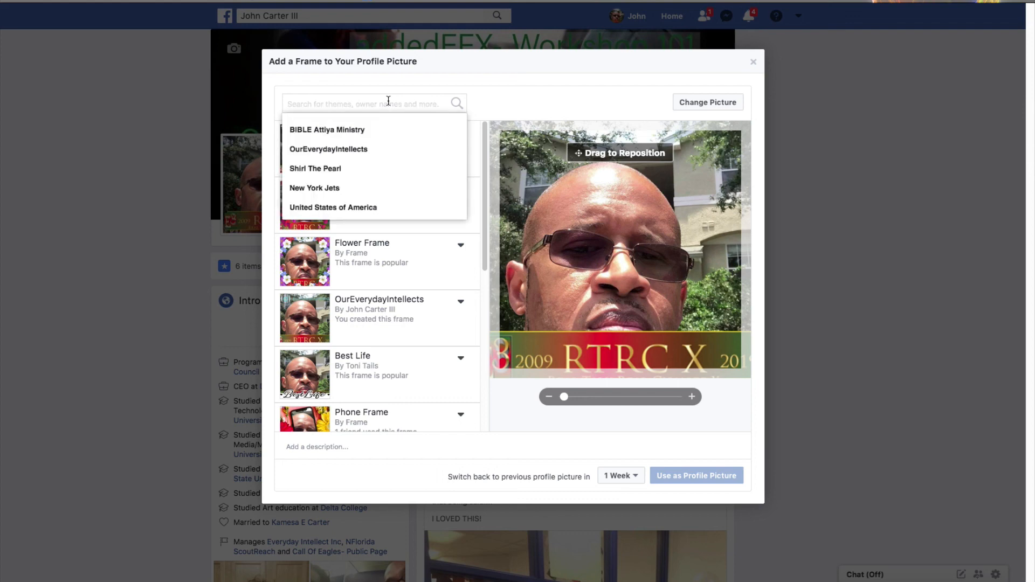
text(our)
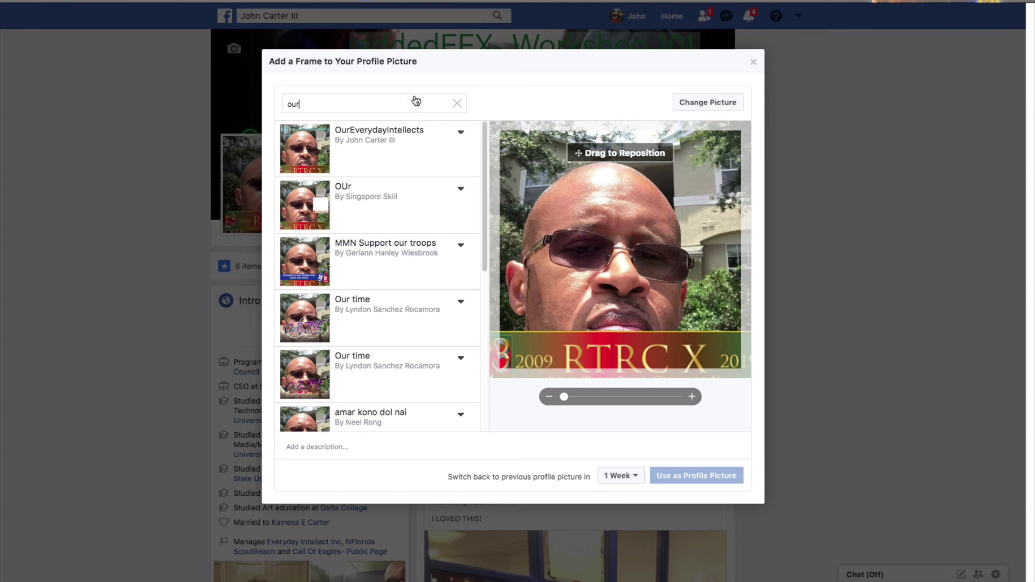
click(365, 140)
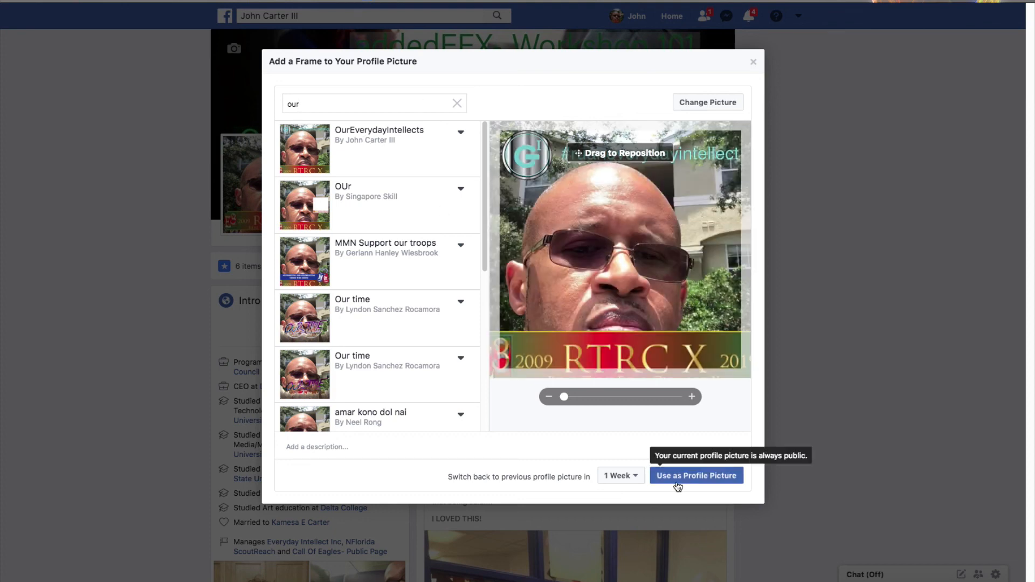
- Review the switch-back duration options and replace the framed picture with the first suggested photo
click(632, 476)
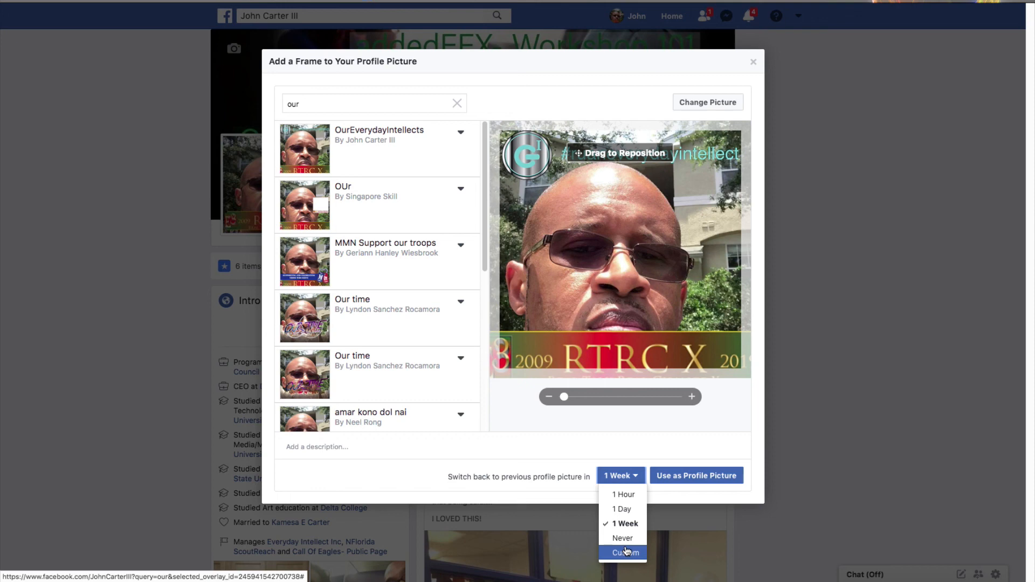
click(728, 103)
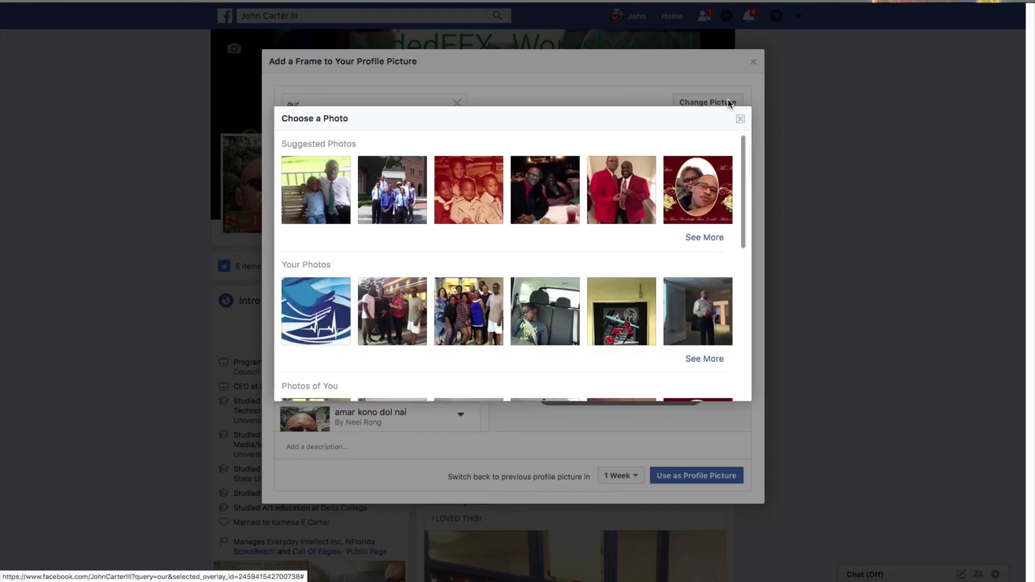
click(309, 185)
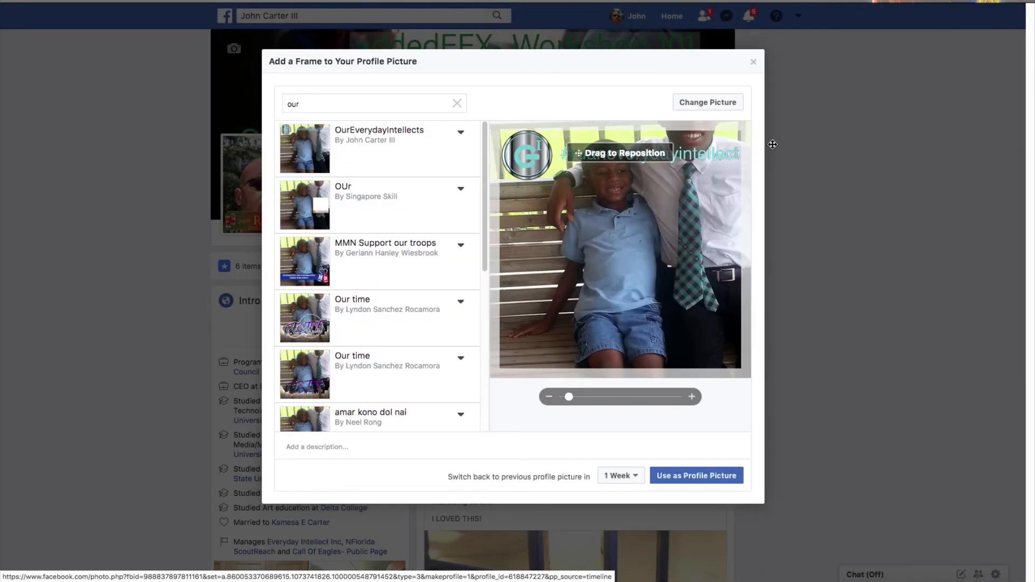